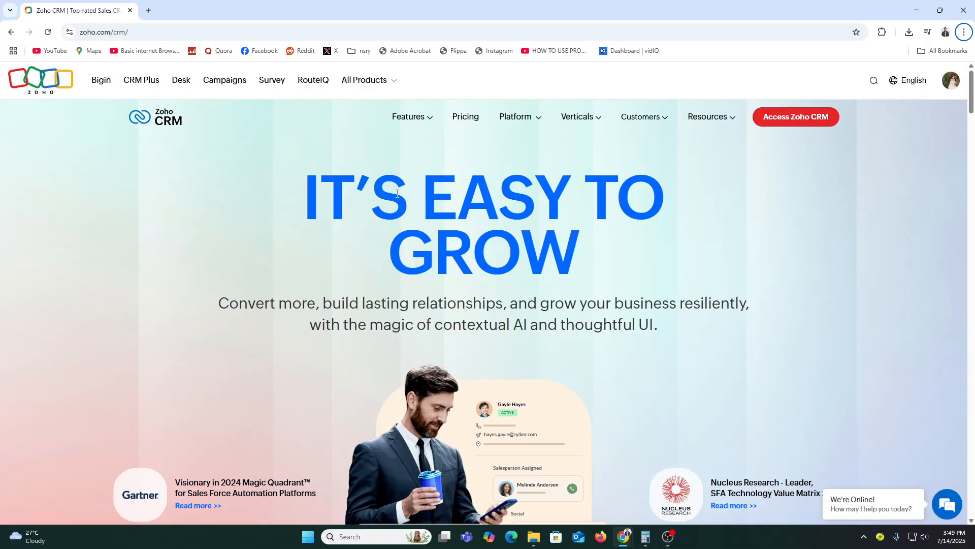
# Step: Scroll the zoho.com/crm homepage down to the 'Teams that work together, win together' section
pyautogui.scroll(-15, 433, 239)
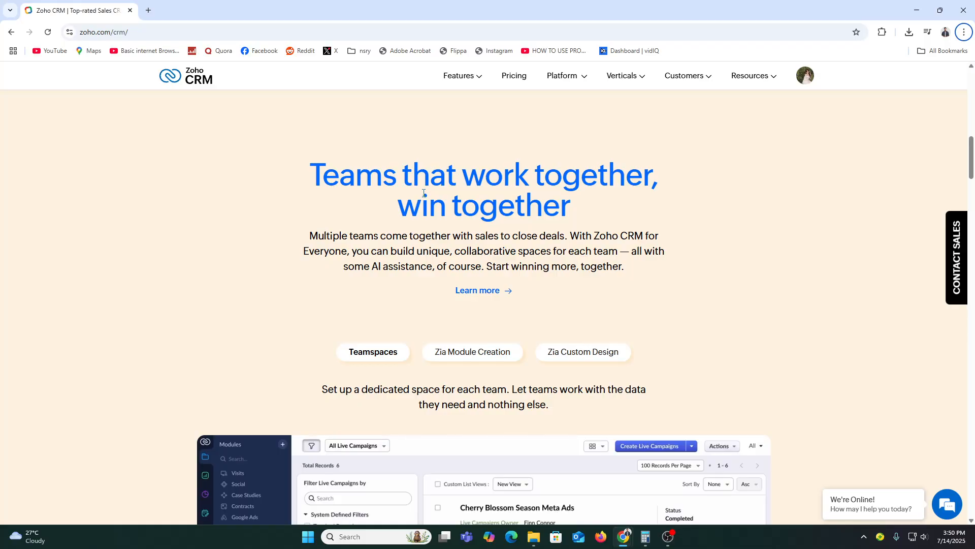
# Step: Copy the zoho.com/crm address and load it in a new incognito window
pyautogui.click(129, 35)
pyautogui.hotkey('ctrl', 'c')
pyautogui.scroll(15, 879, 251)
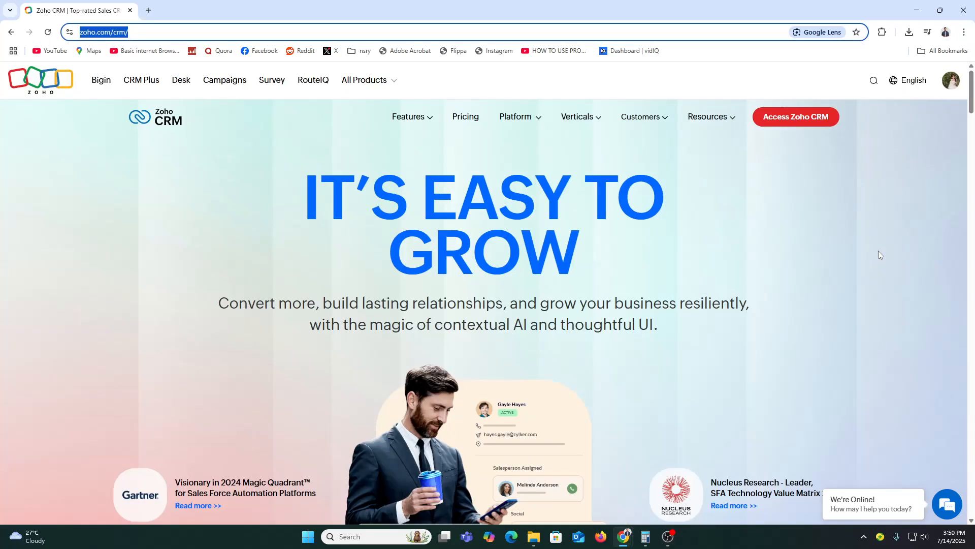
pyautogui.click(963, 32)
pyautogui.click(886, 91)
pyautogui.hotkey('ctrl', 'v')
pyautogui.press('Return')
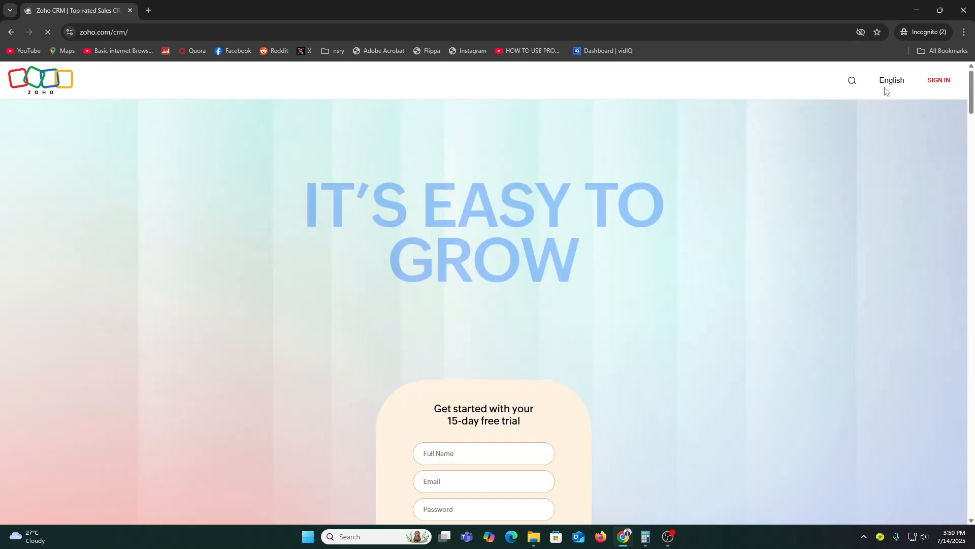
# Step: Scroll to the free-trial signup form, try its name, email and password fields, then minimize the window
pyautogui.moveTo(882, 91)
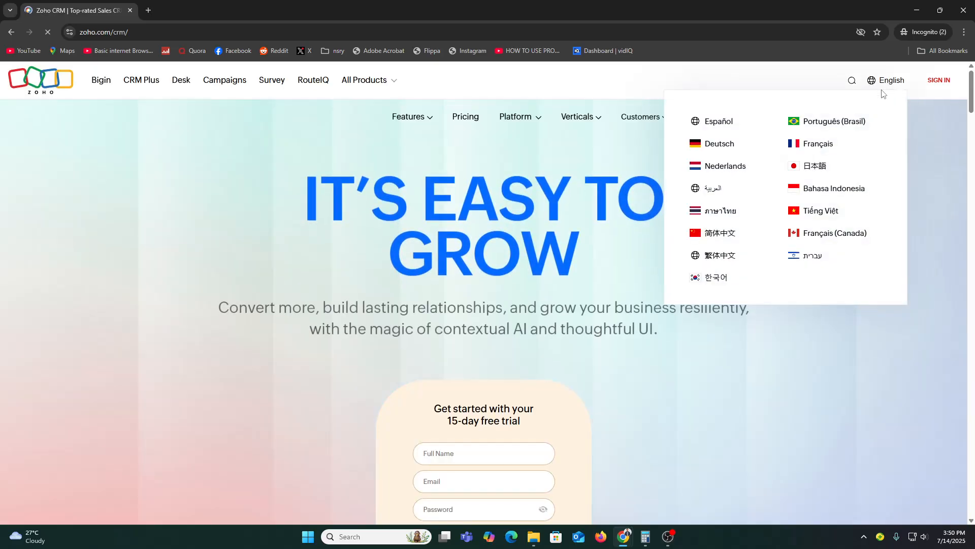
pyautogui.scroll(-3, 551, 309)
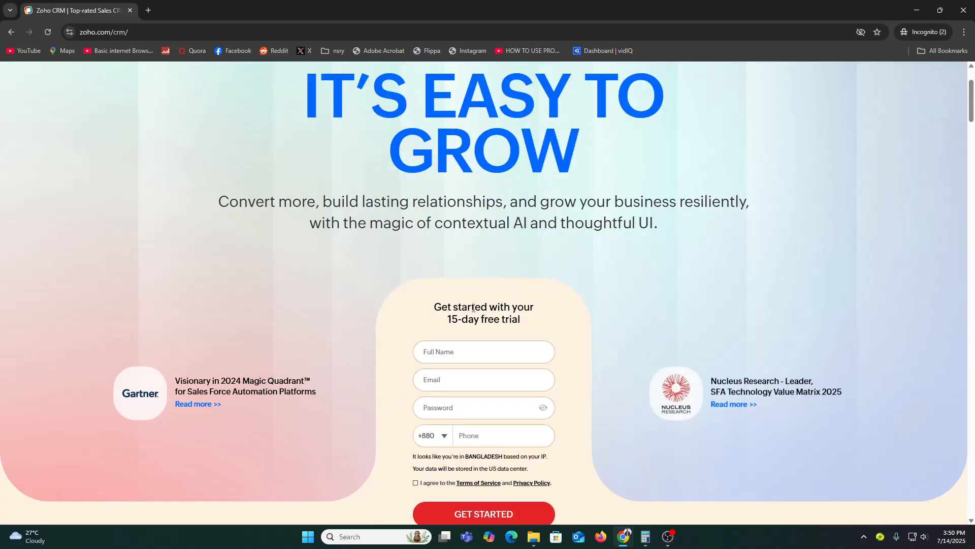
pyautogui.scroll(-3, 580, 318)
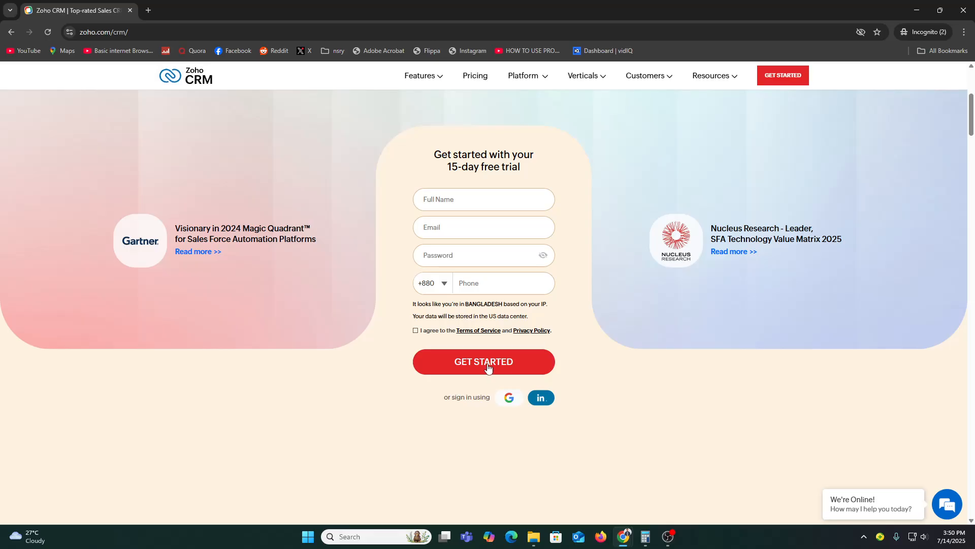
pyautogui.click(450, 200)
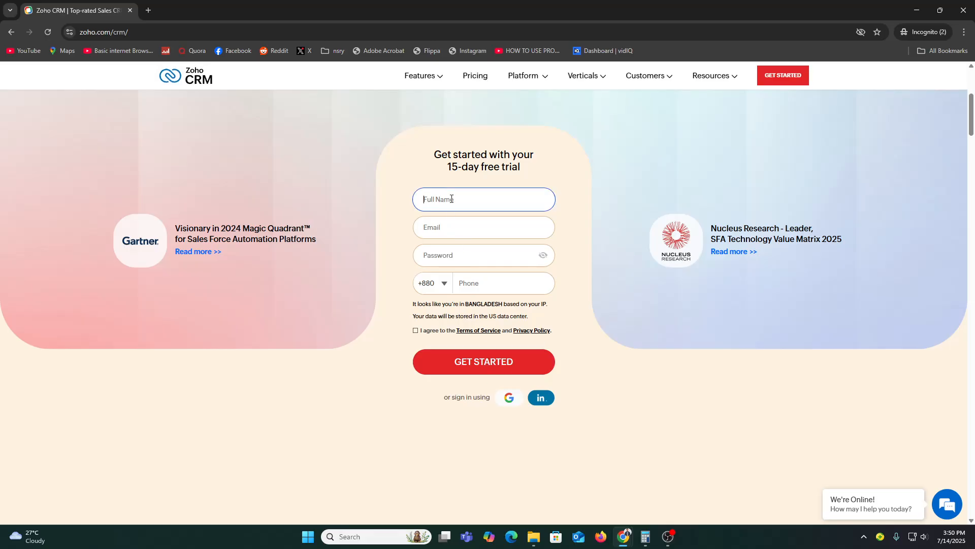
pyautogui.click(454, 227)
pyautogui.click(462, 262)
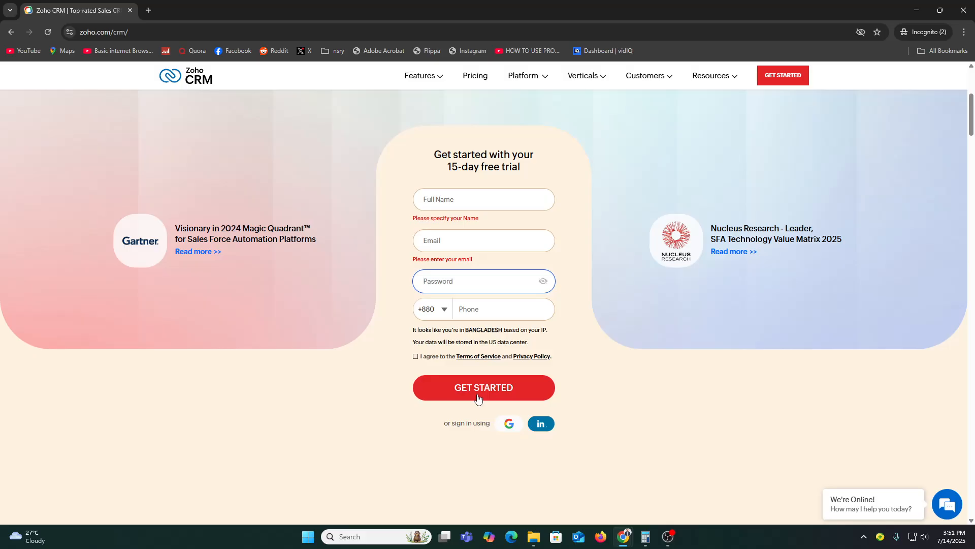
pyautogui.click(917, 9)
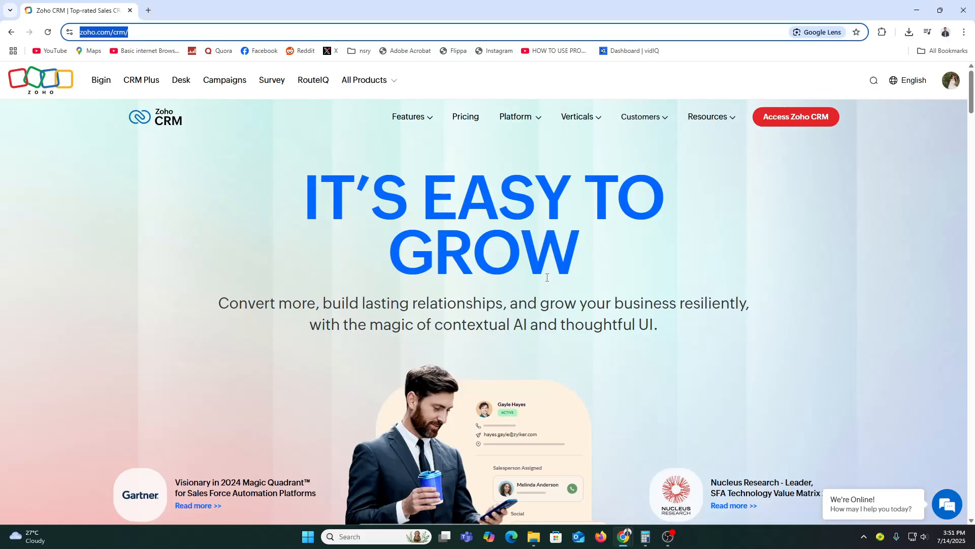
# Step: Use Access Zoho CRM to open the account in a new tab, landing on the Tasks kanban
pyautogui.click(810, 121)
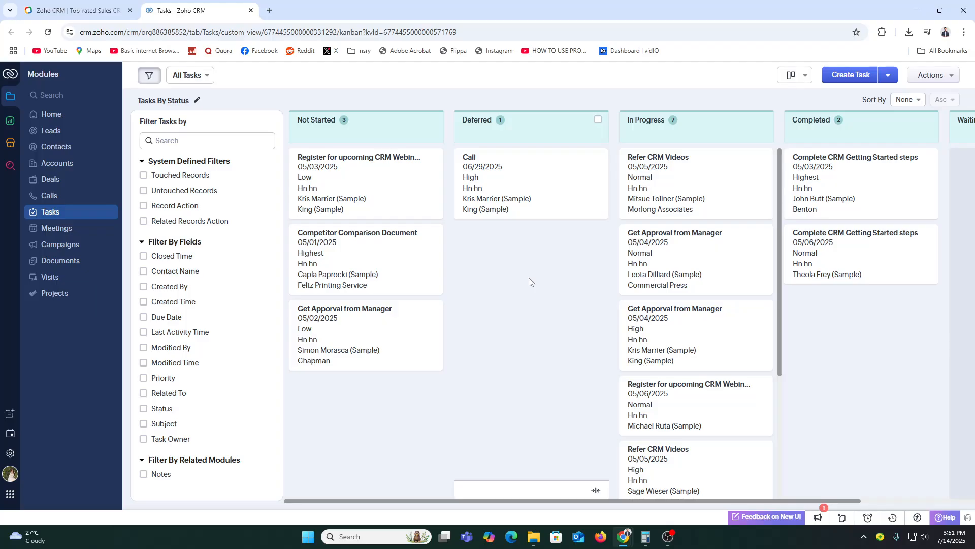
# Step: Browse Leads, Contacts and Accounts, dismissing a notification prompt, ending on the Deals stage kanban
pyautogui.click(52, 130)
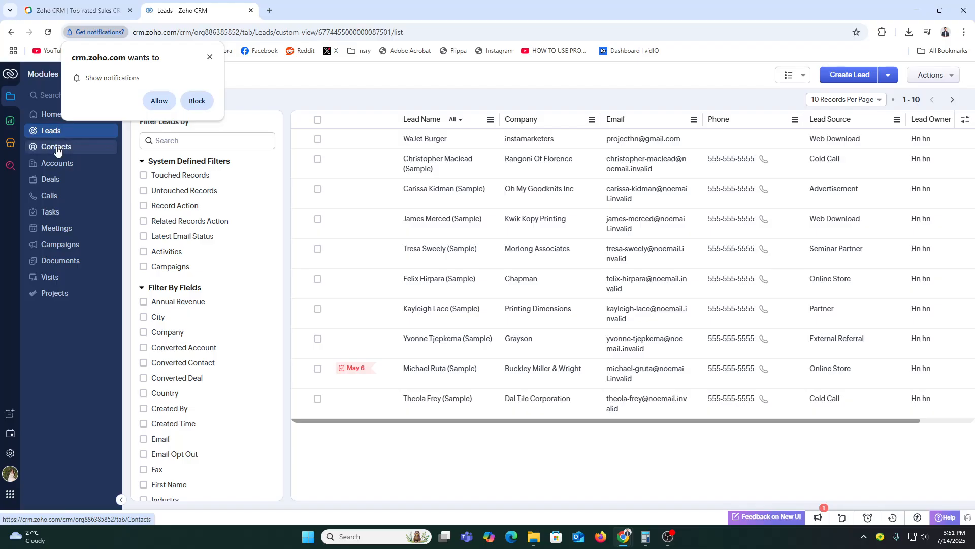
pyautogui.click(56, 148)
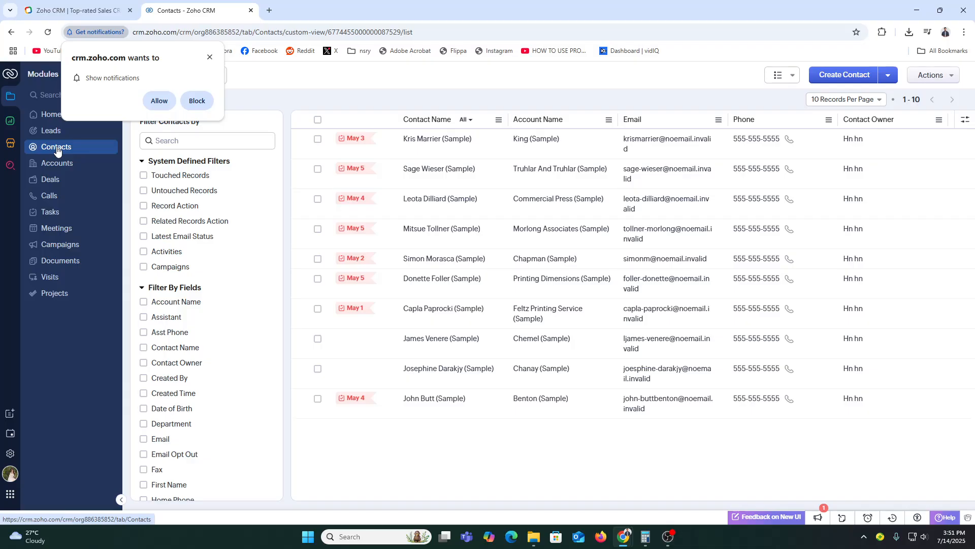
pyautogui.click(209, 57)
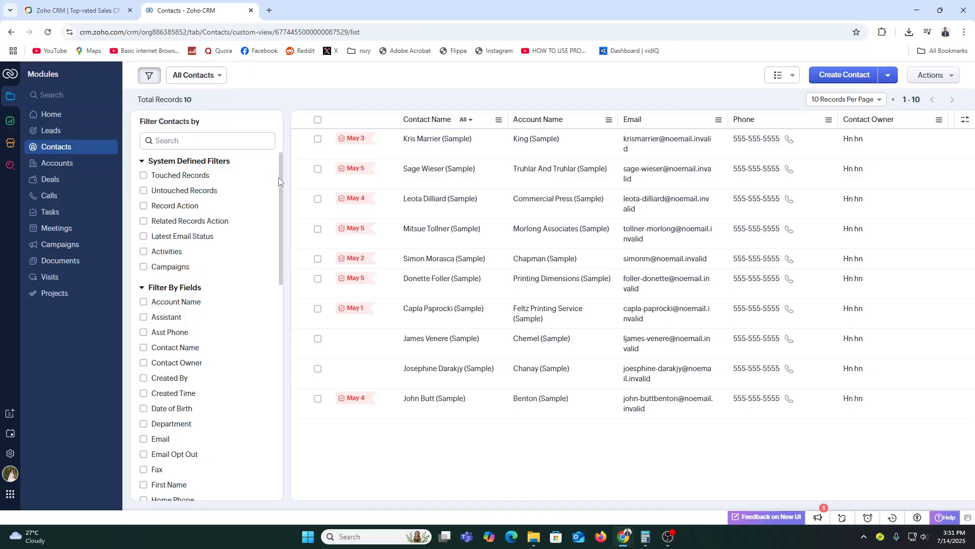
pyautogui.click(58, 167)
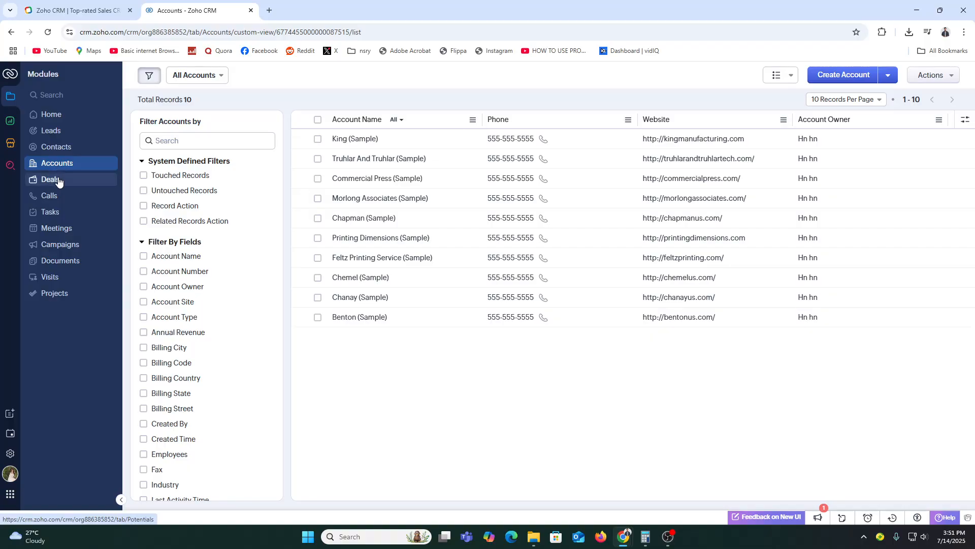
pyautogui.click(59, 181)
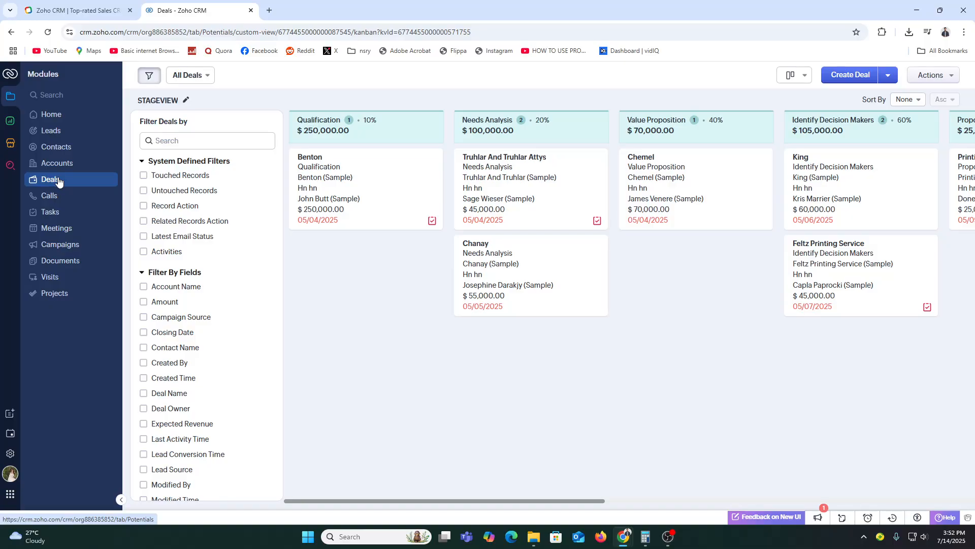
# Step: From the Leads list of 11 records, start a blank Create Lead form
pyautogui.click(72, 130)
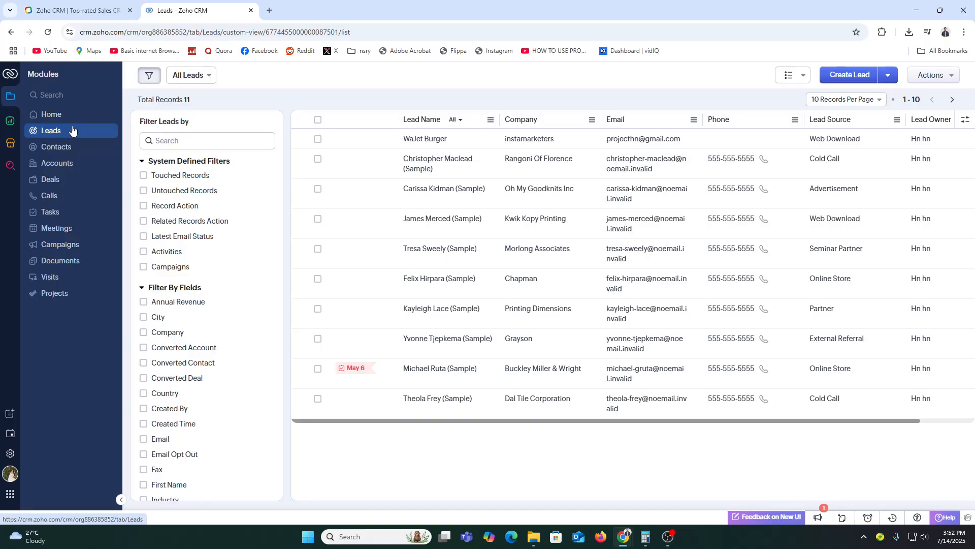
pyautogui.click(857, 75)
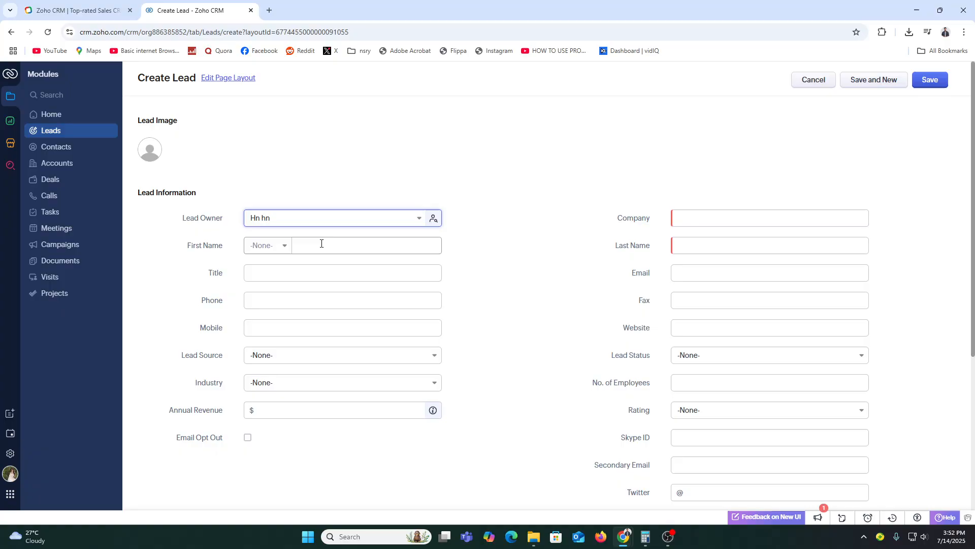
# Step: Enter salutation Mr., the lead's first name, Title 'CEO' and the phone number
pyautogui.click(298, 245)
pyautogui.click(272, 249)
pyautogui.click(266, 281)
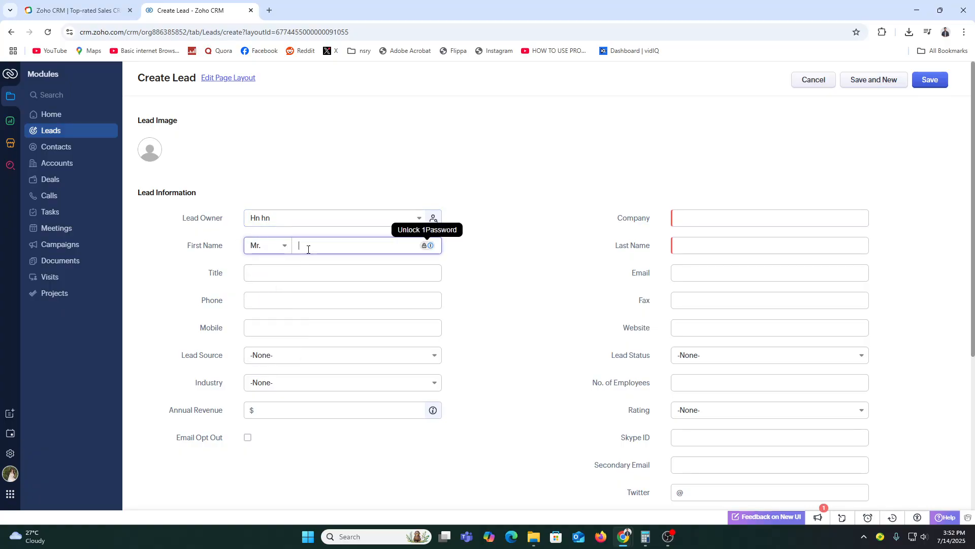
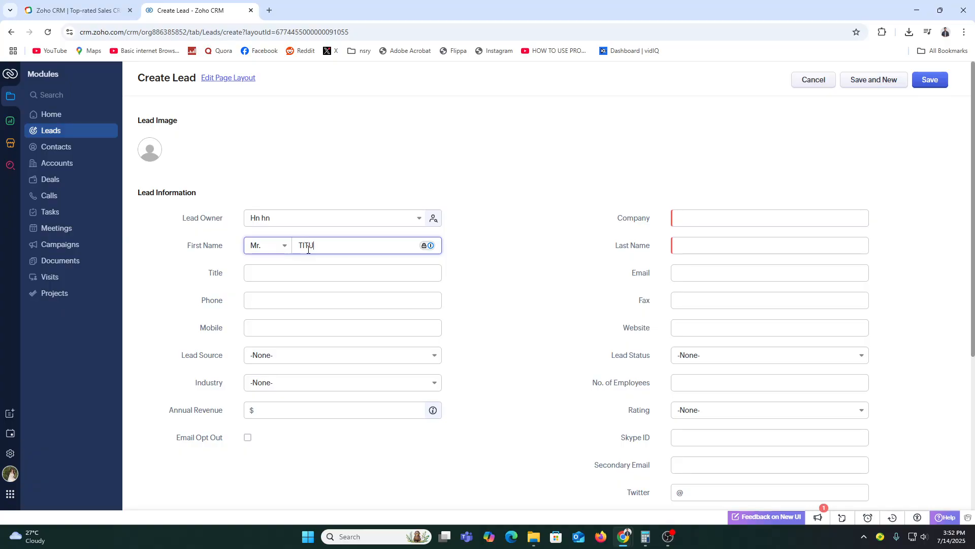
pyautogui.click(264, 275)
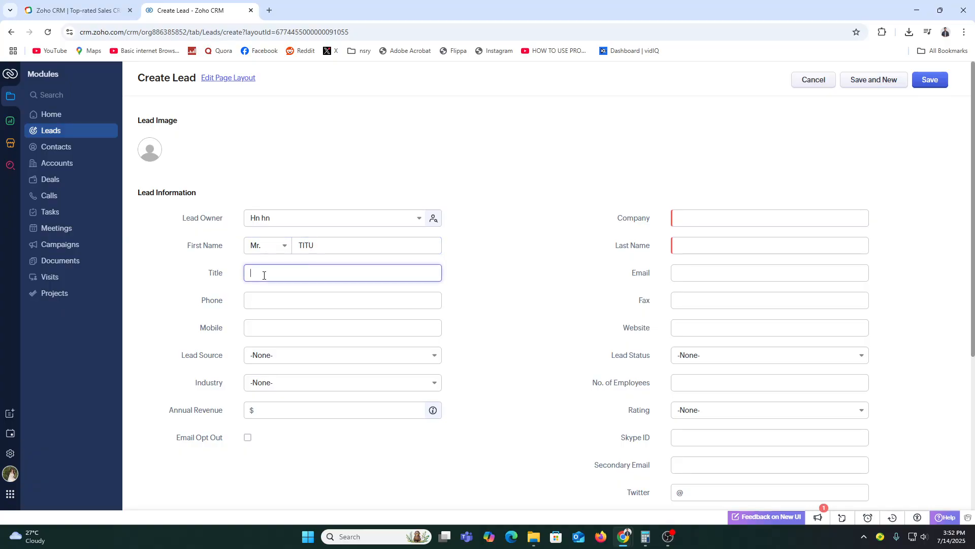
pyautogui.write('CEO')
pyautogui.click(270, 304)
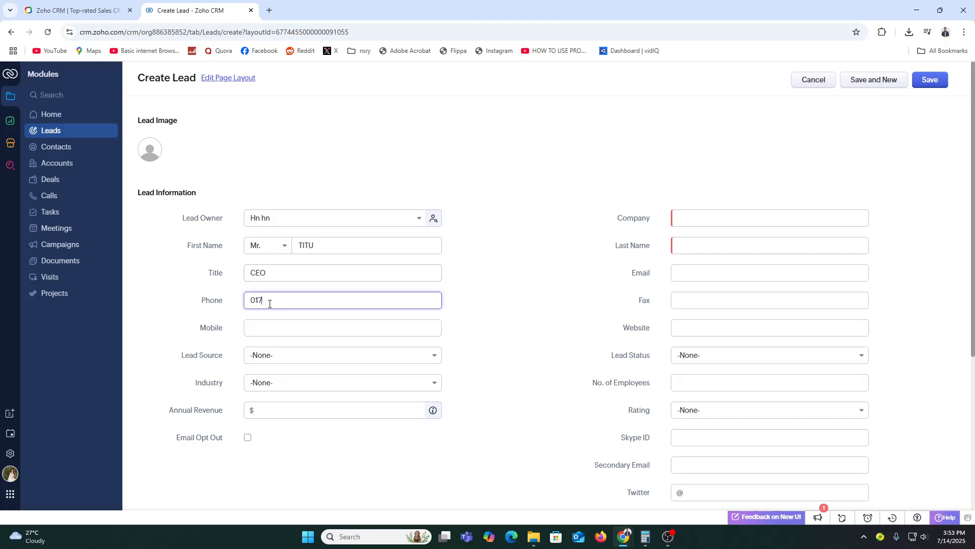
# Step: Copy the phone number into the Mobile field
pyautogui.click(275, 323)
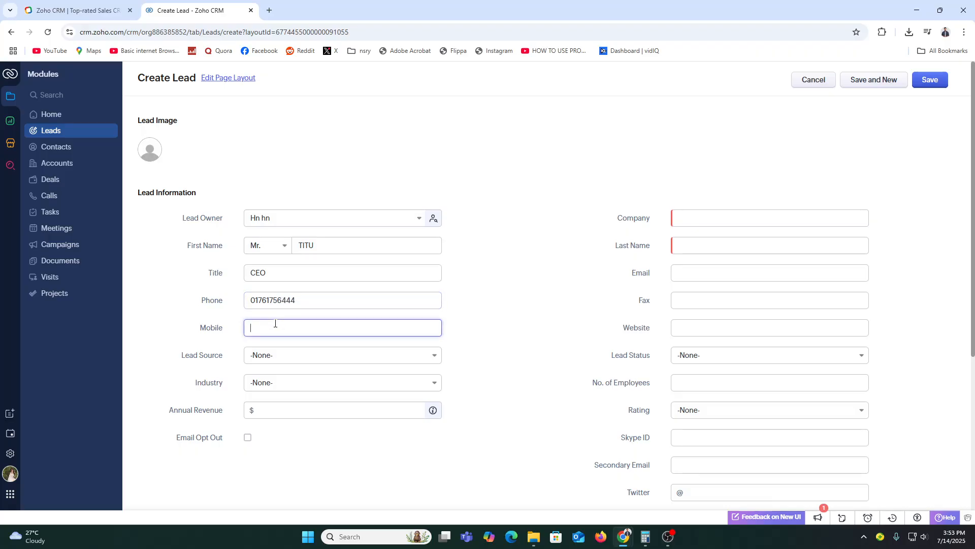
pyautogui.click(276, 304)
pyautogui.hotkey('ctrl', 'a')
pyautogui.hotkey('ctrl', 'c')
pyautogui.click(272, 325)
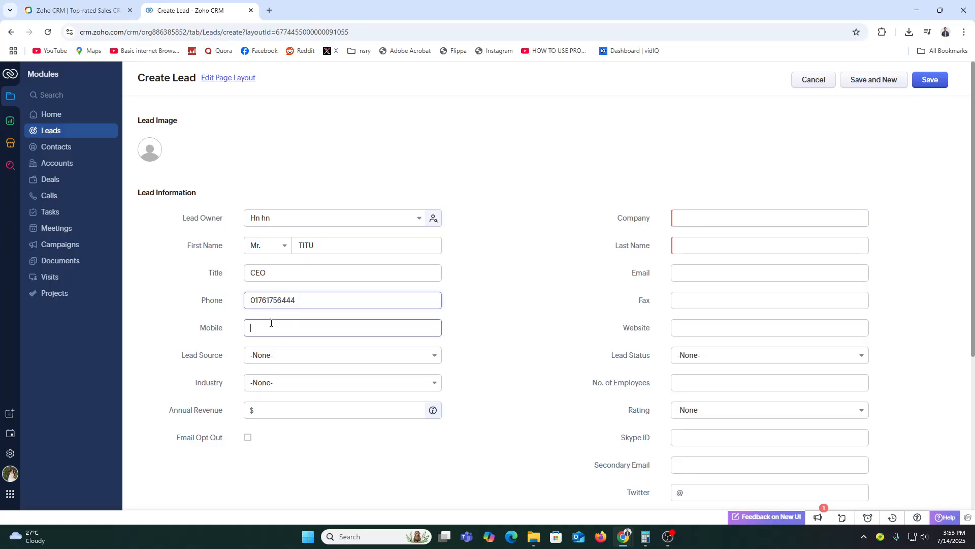
pyautogui.hotkey('ctrl', 'v')
# Step: Set Lead Source Advertisement, Industry Government/Military, Annual Revenue 10000, and toggle Email Opt Out
pyautogui.click(271, 352)
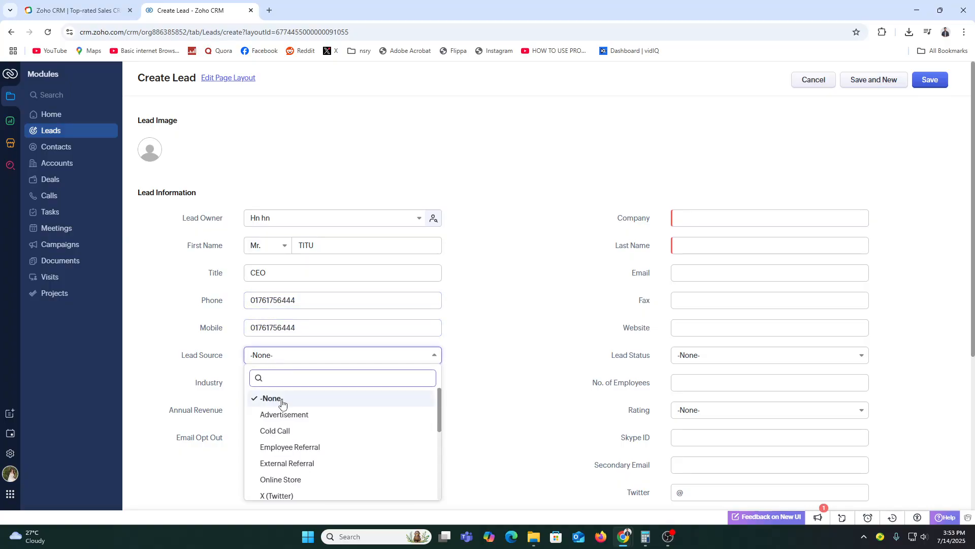
pyautogui.click(288, 417)
pyautogui.click(287, 384)
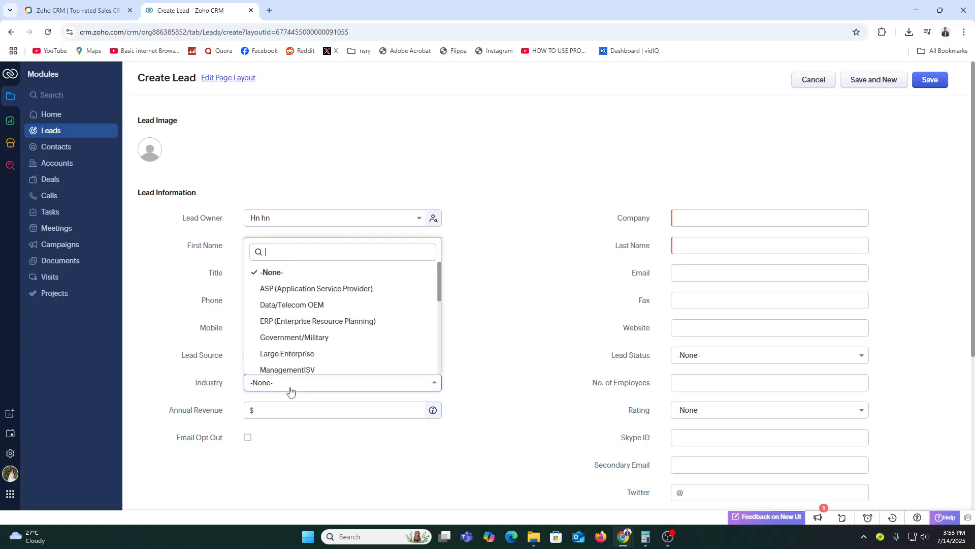
pyautogui.click(309, 338)
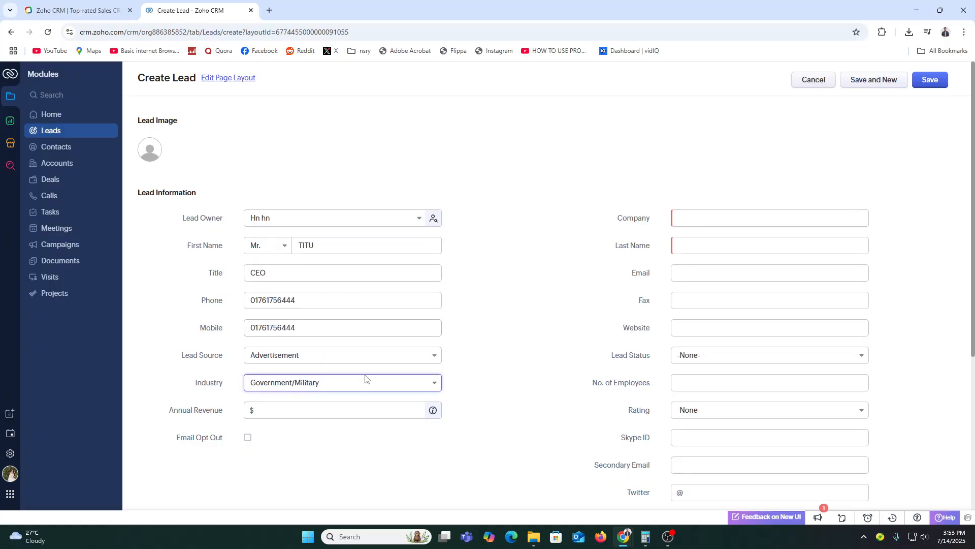
pyautogui.click(257, 412)
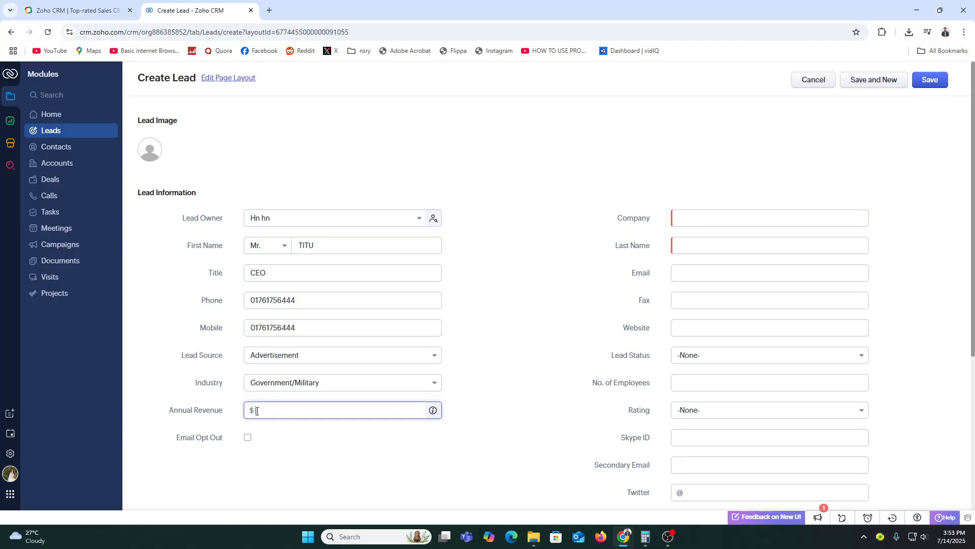
pyautogui.write('10000')
pyautogui.click(248, 438)
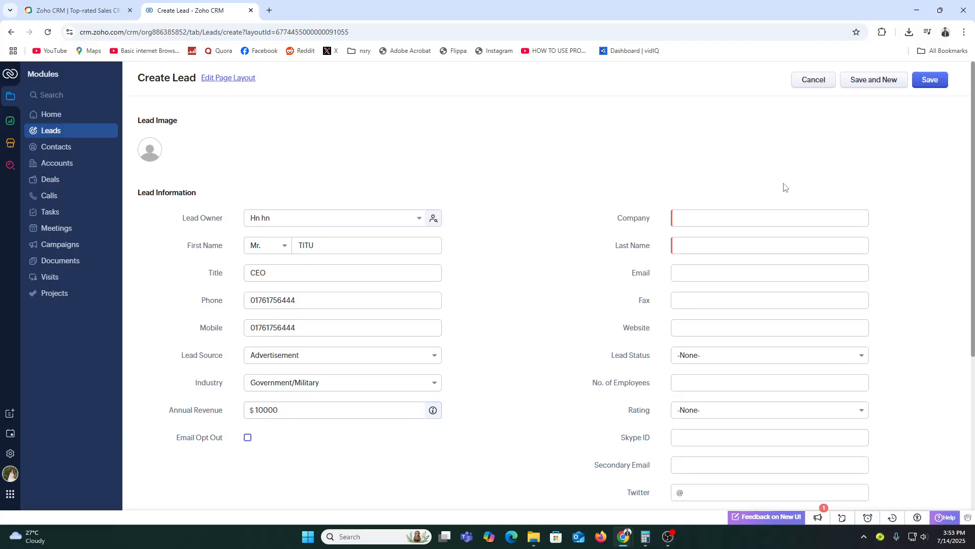
# Step: Enter the company name, the lead's last name and the lead's e-mail address
pyautogui.click(719, 218)
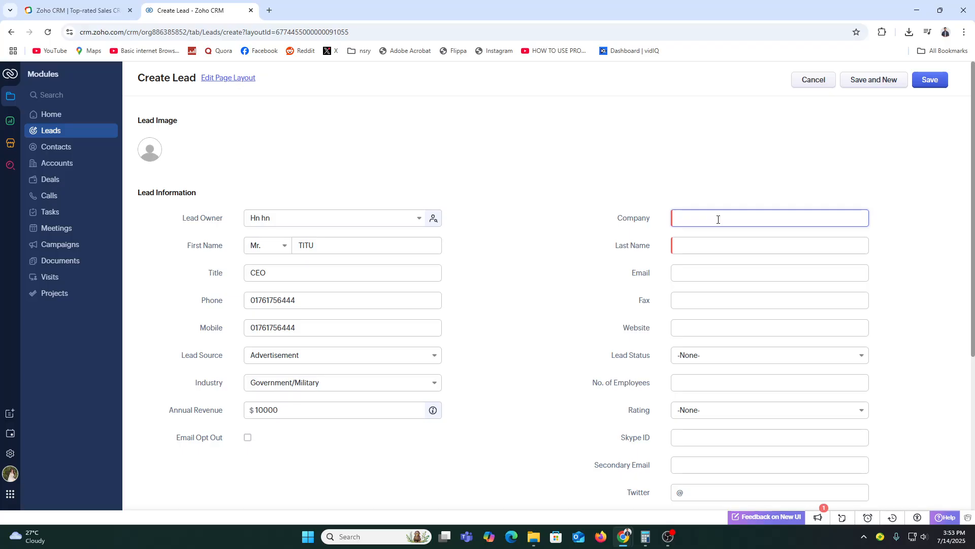
pyautogui.write('HABIBULLAH')
pyautogui.click(783, 251)
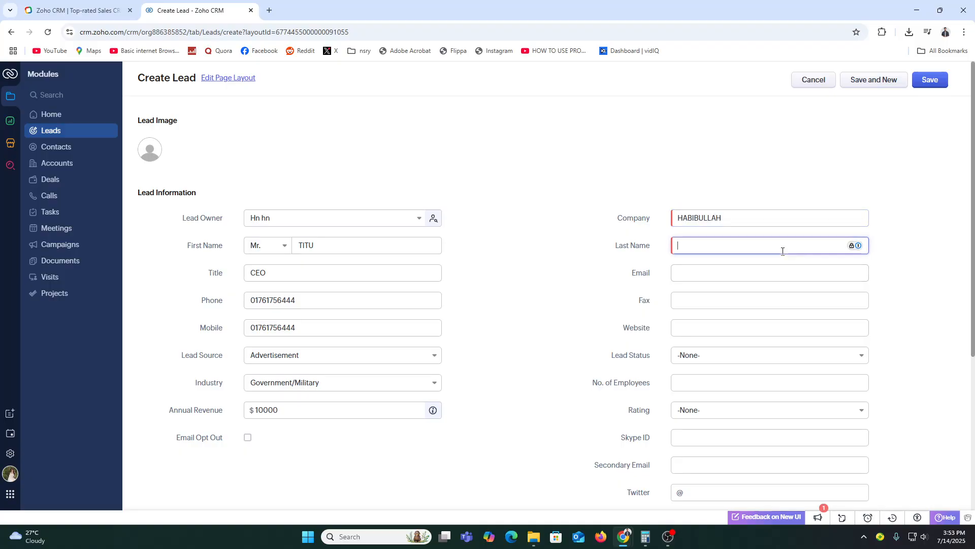
pyautogui.click(737, 271)
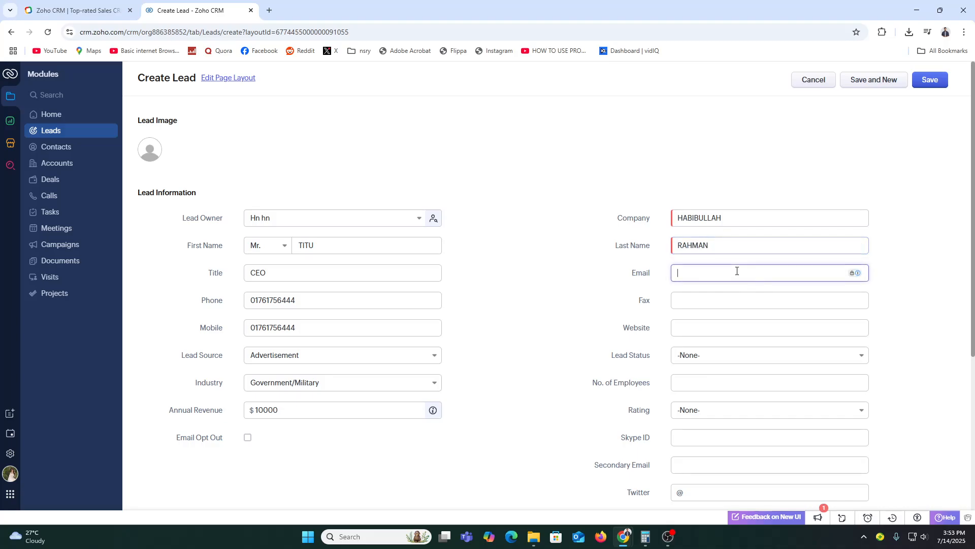
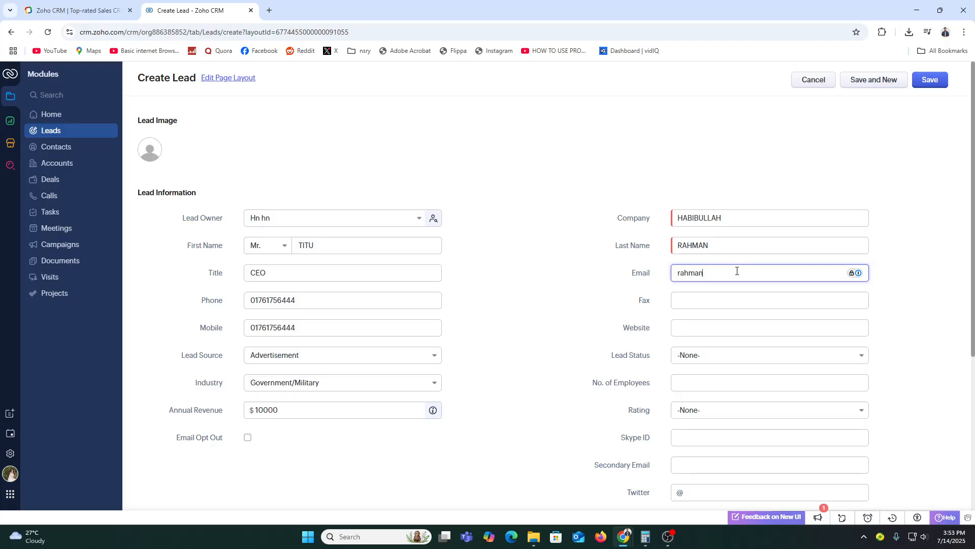
# Step: Open the Lead Status choices and scroll further down the form
pyautogui.click(718, 299)
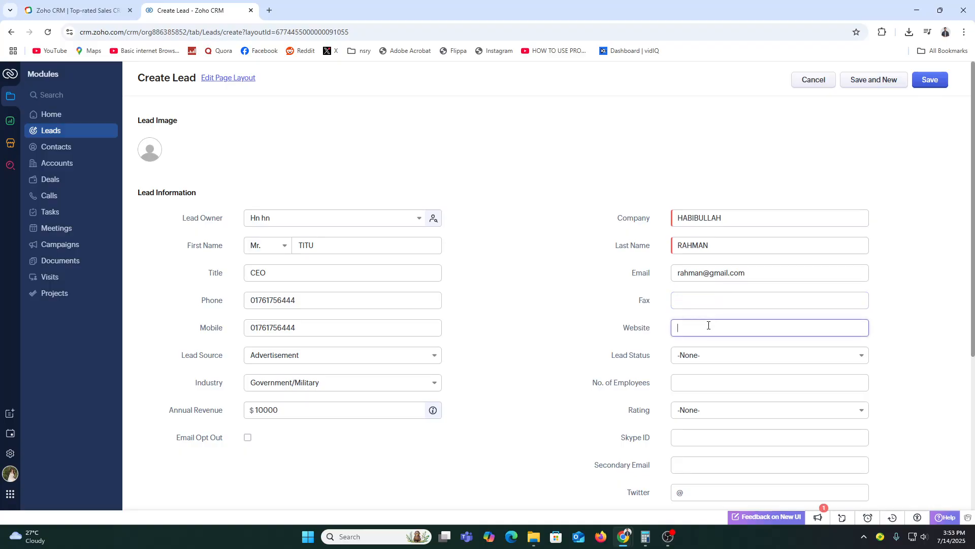
pyautogui.click(708, 361)
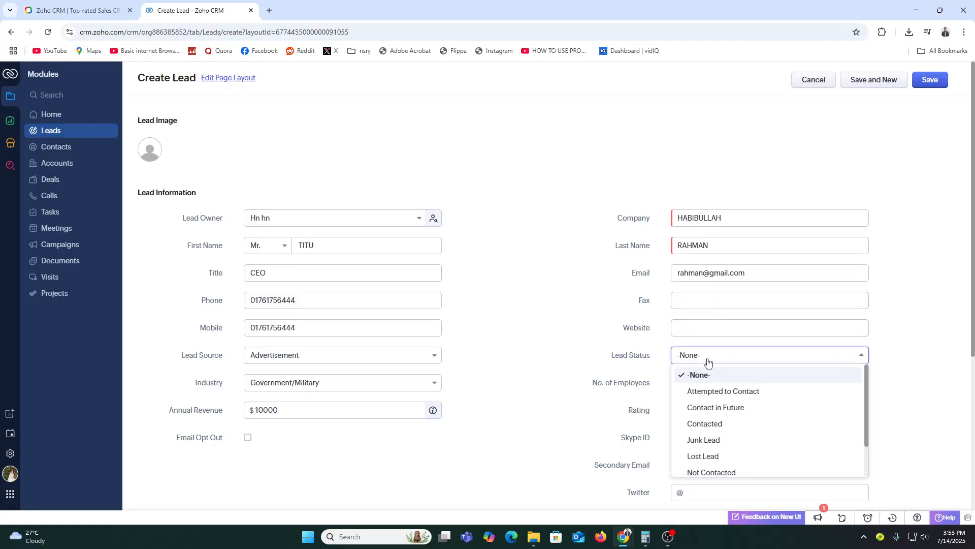
pyautogui.scroll(-2, 609, 464)
pyautogui.scroll(-3, 613, 452)
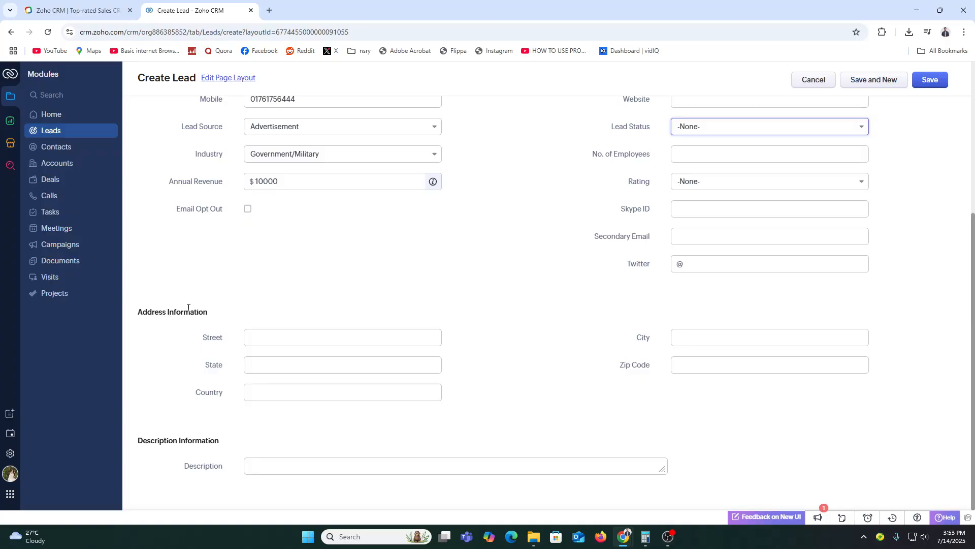
# Step: Save the new lead, opening its record page with CEO, Advertisement and $10,000.00 revenue
pyautogui.tripleClick(206, 124)
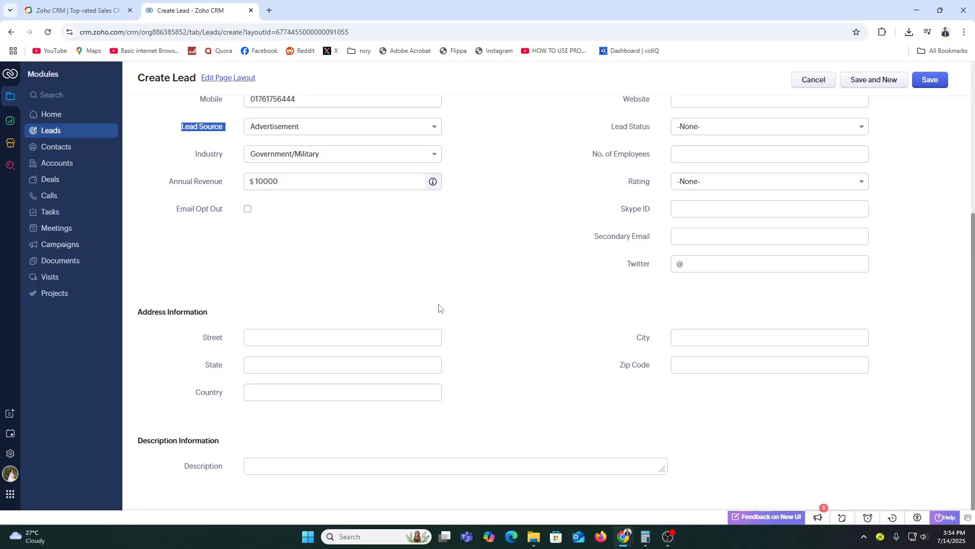
pyautogui.click(937, 80)
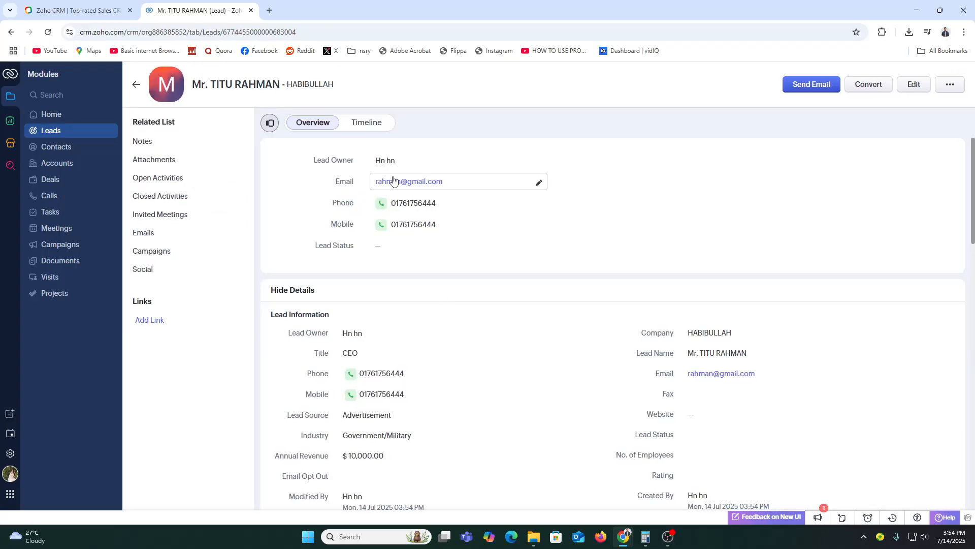
# Step: Return to the All Leads list and tick the newly saved lead's row at the top
pyautogui.click(51, 131)
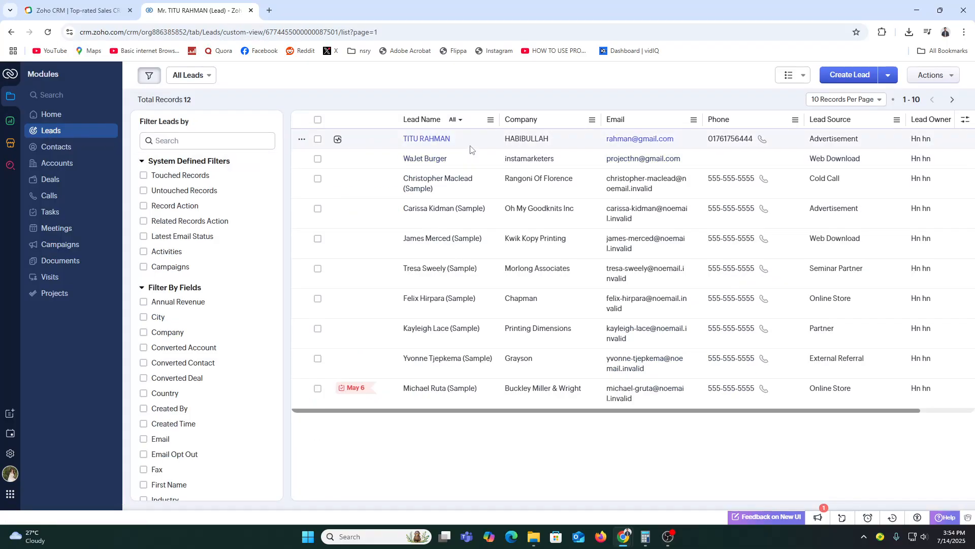
pyautogui.click(317, 140)
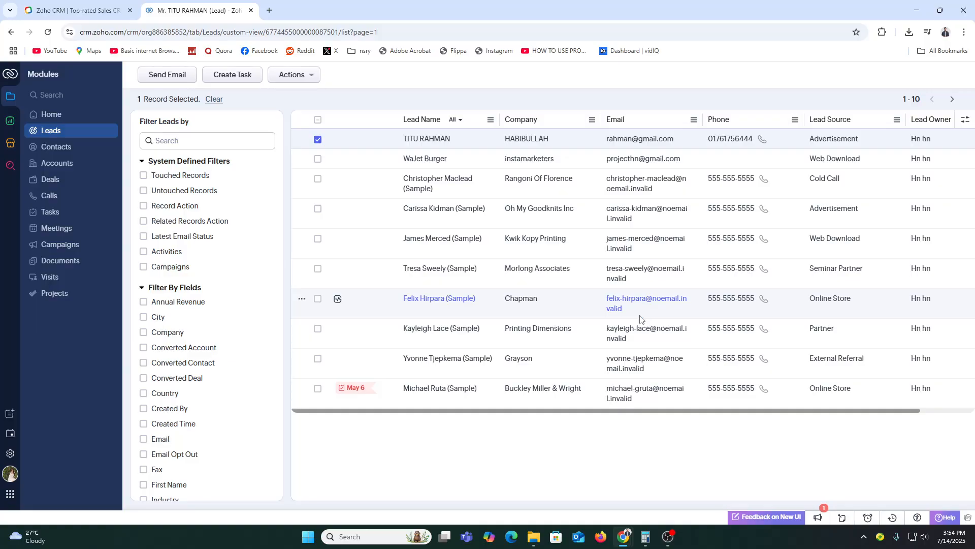
# Step: Switch to the Deals stage kanban, showing Qualification at $250,000 and Identify Decision Makers at $105,000
pyautogui.click(46, 182)
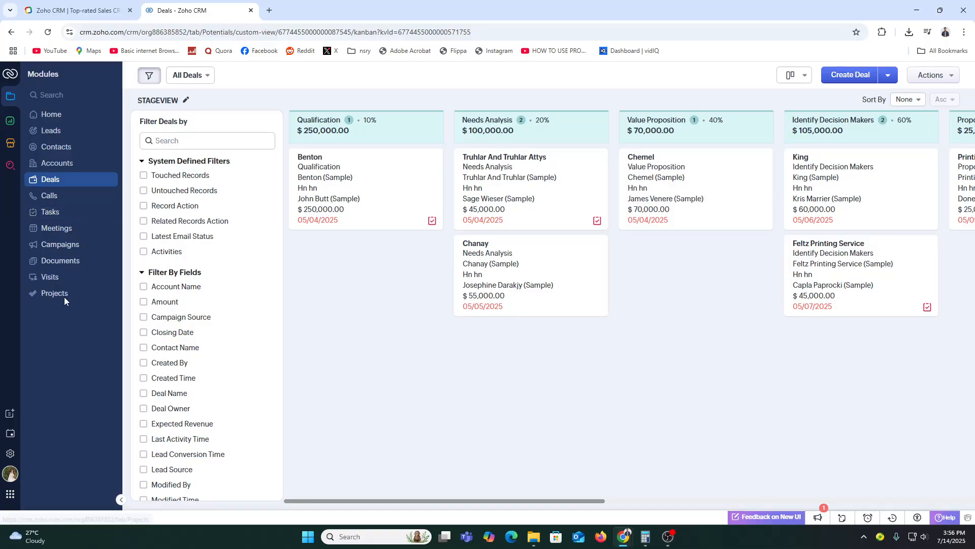
# Step: Go to the All Reports list from the Reports icon in the left rail
pyautogui.click(9, 123)
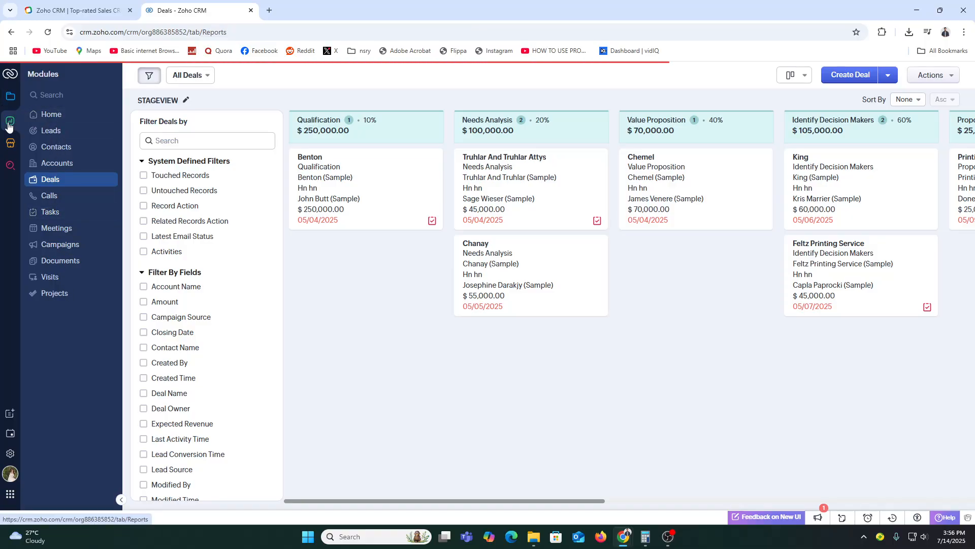